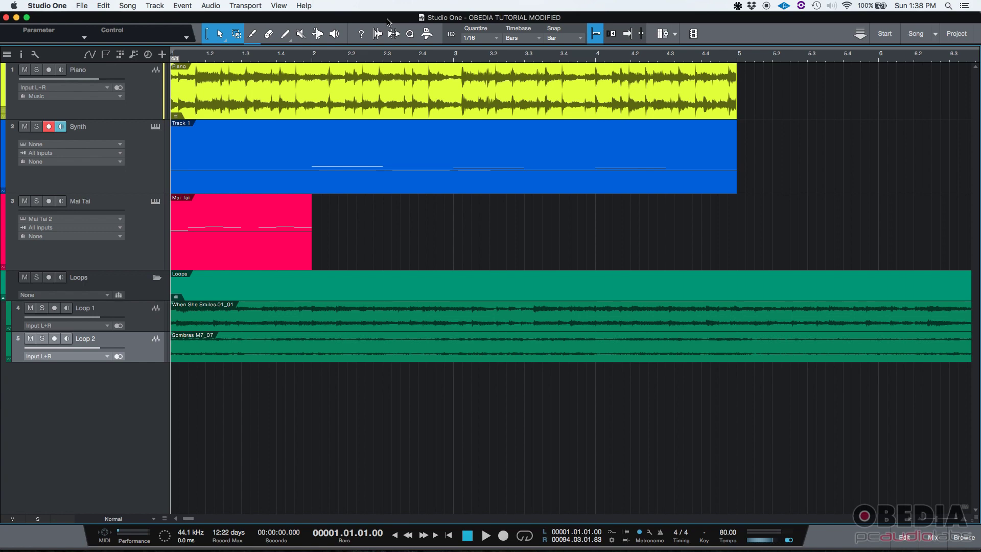
Select each track in turn: Piano, Synth, Mai Tai, Loops folder, Loop 2, Loop 1, then Piano again.
click(150, 97)
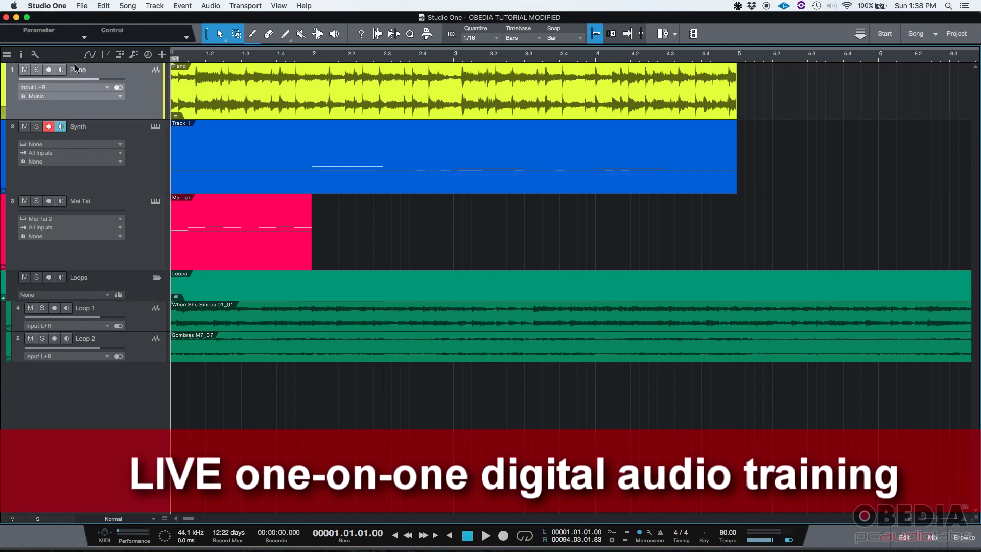
click(109, 133)
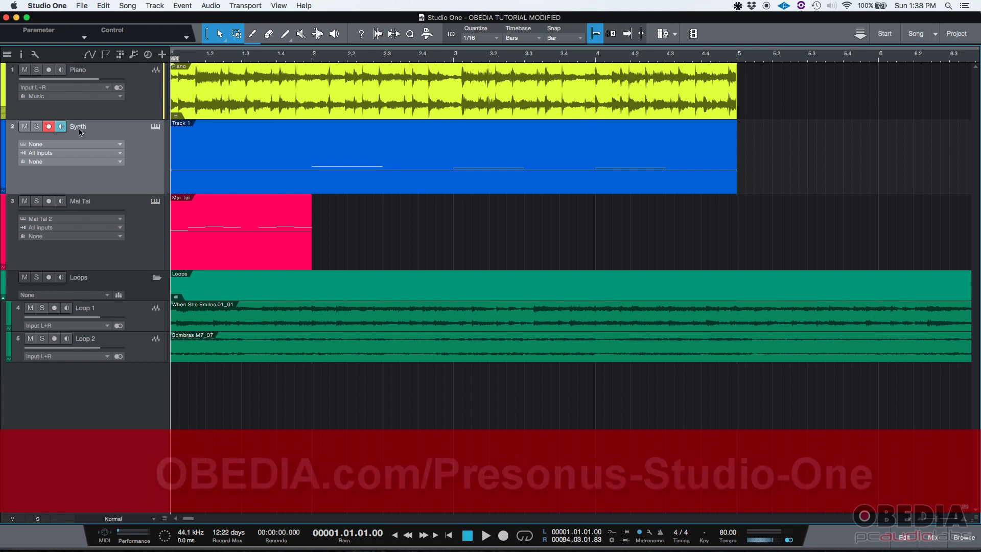
click(130, 207)
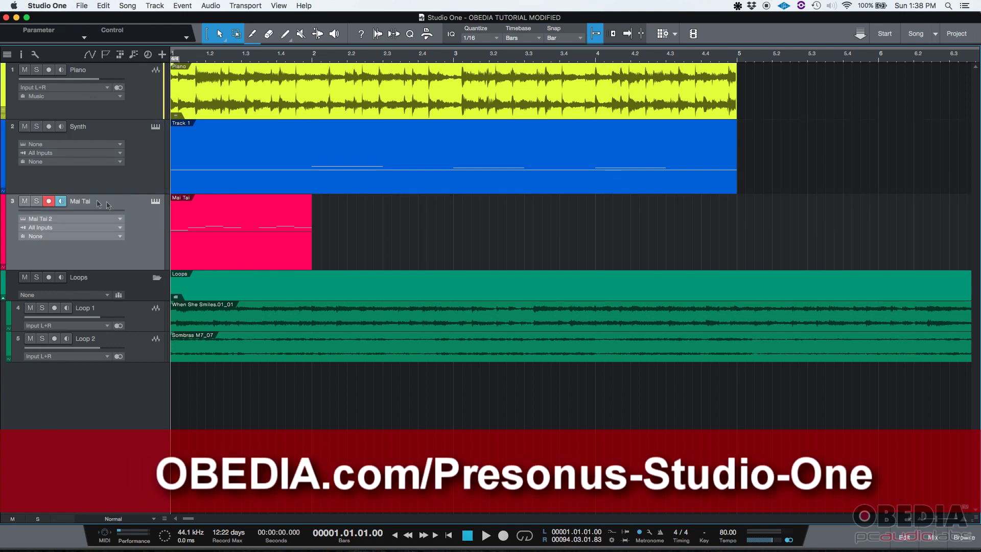
click(117, 285)
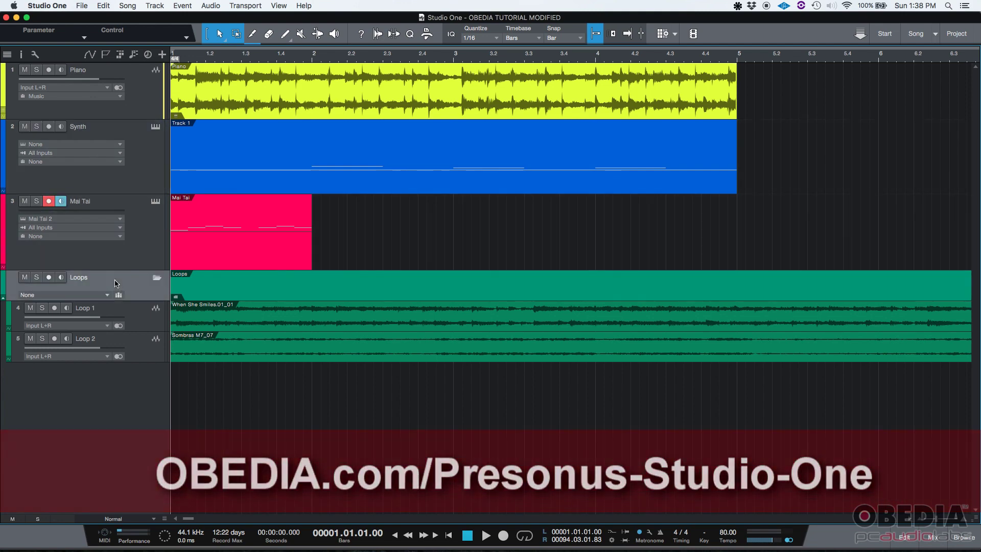
click(139, 341)
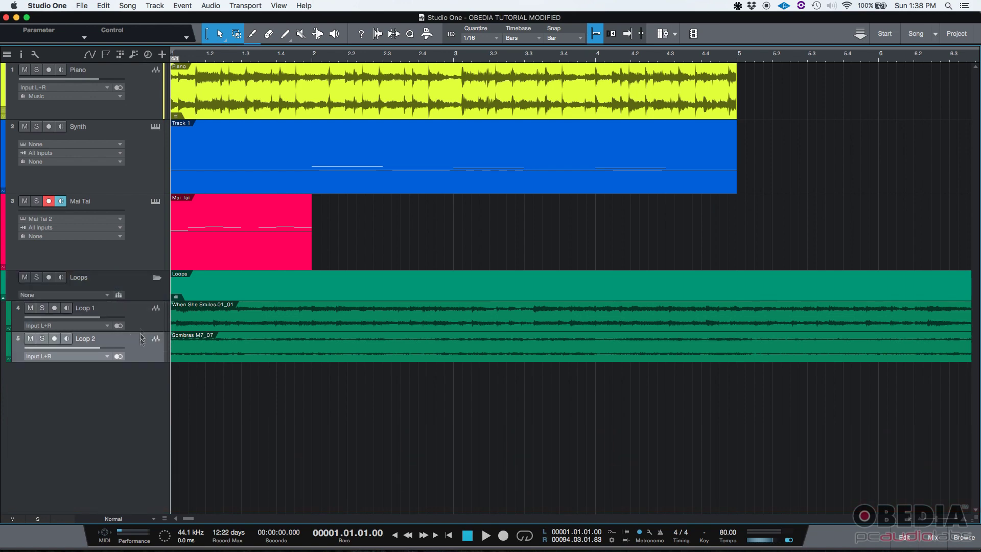
click(141, 312)
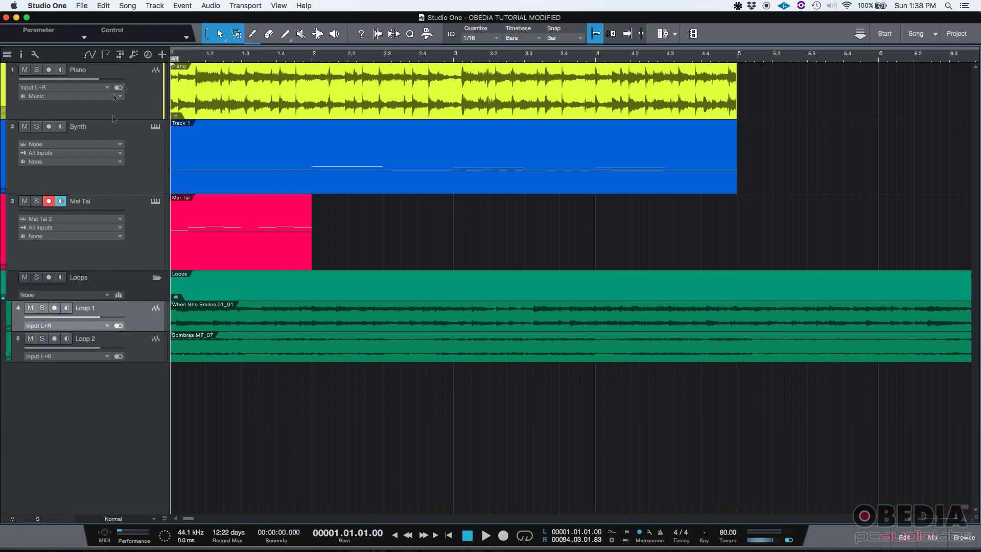
click(143, 98)
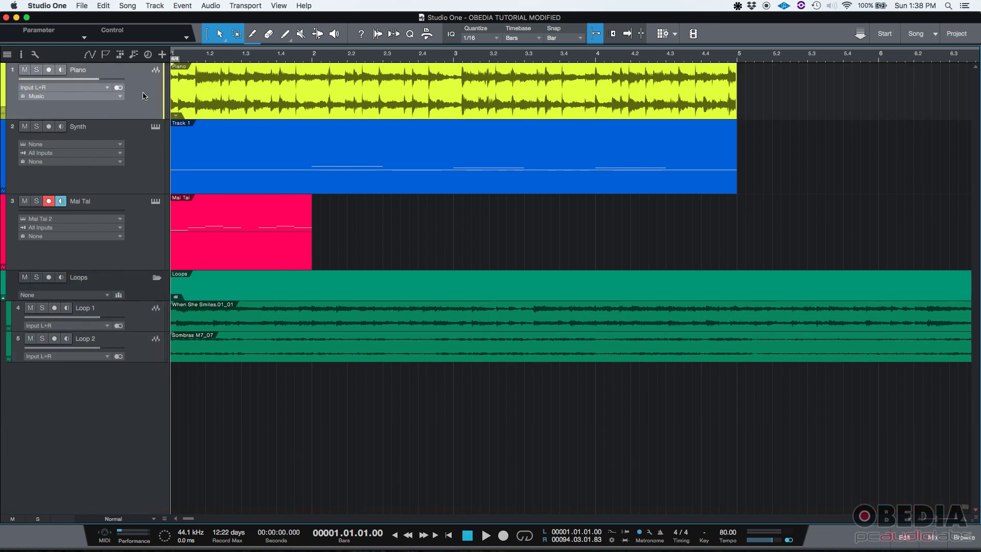
Show the Track List, toggle it off and back on, and drag its divider wider.
click(7, 55)
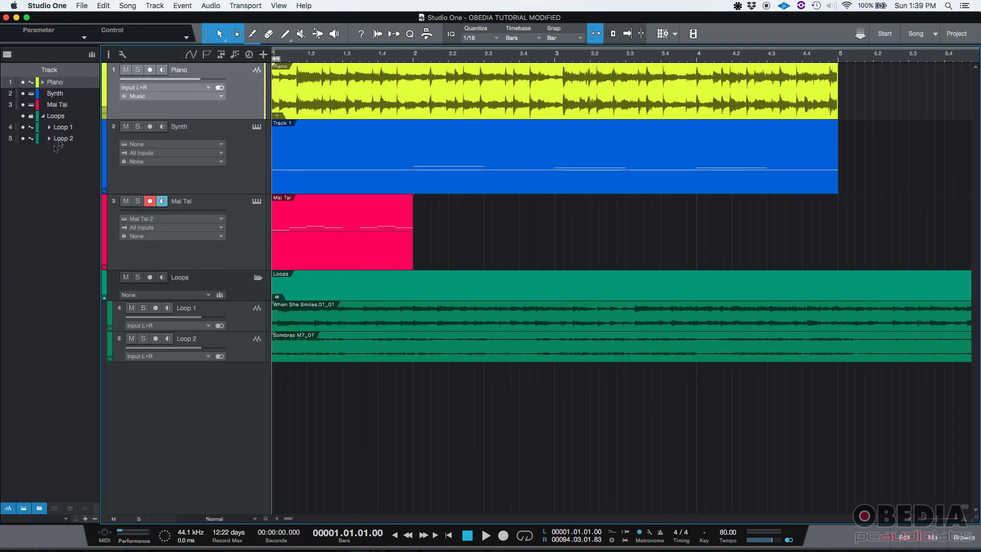
click(8, 55)
click(7, 54)
drag(99, 104, 113, 102)
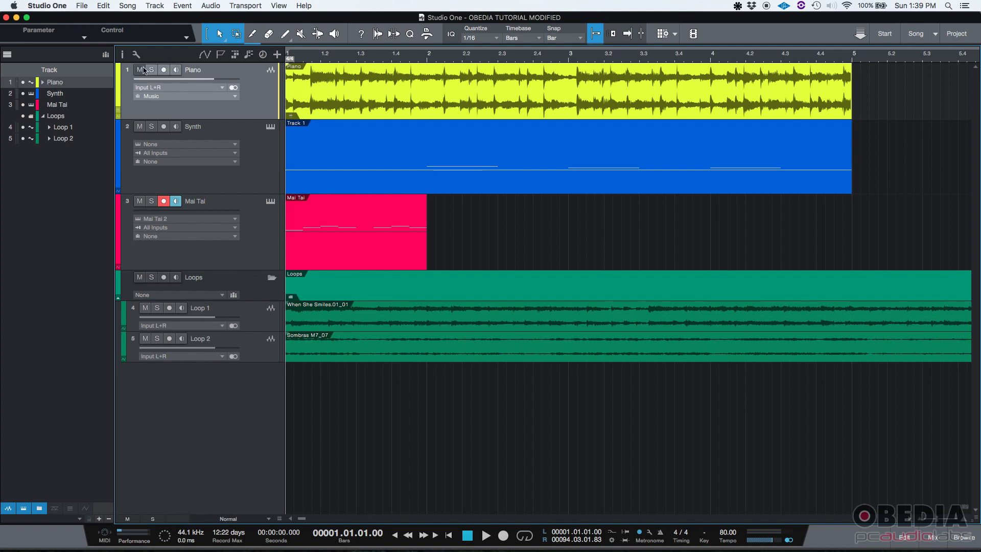
Open and close the Piano track's inserts window, then select Synth in the Track List.
click(127, 74)
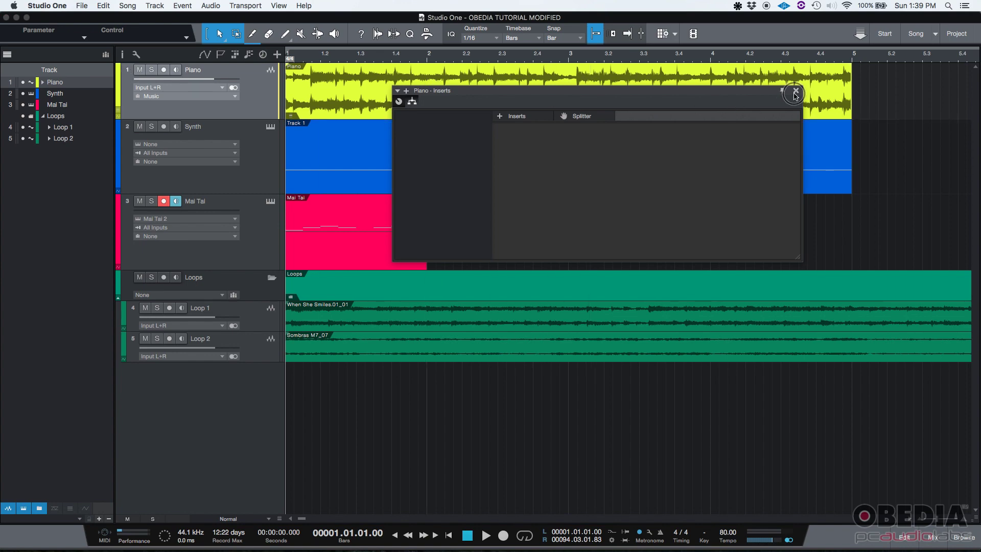
click(795, 90)
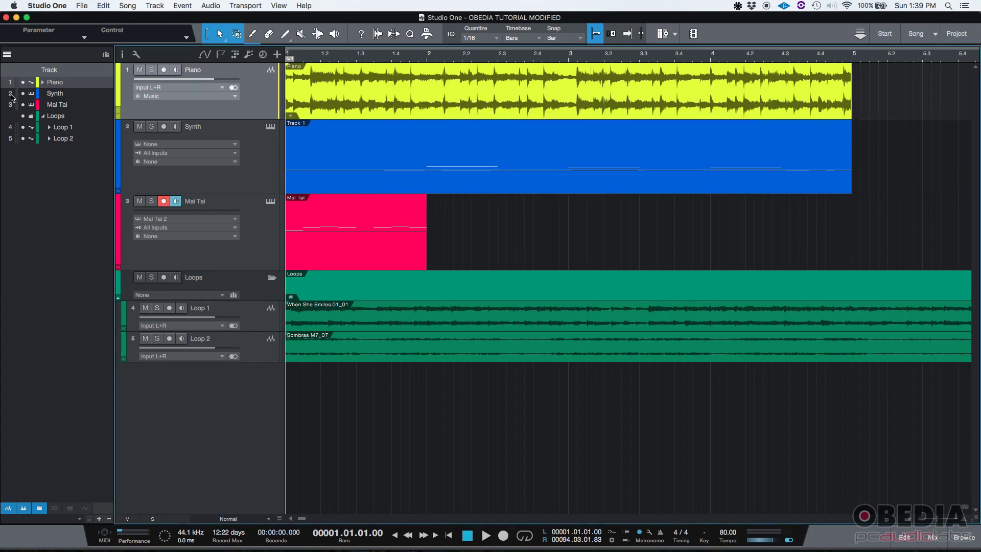
click(14, 96)
click(9, 106)
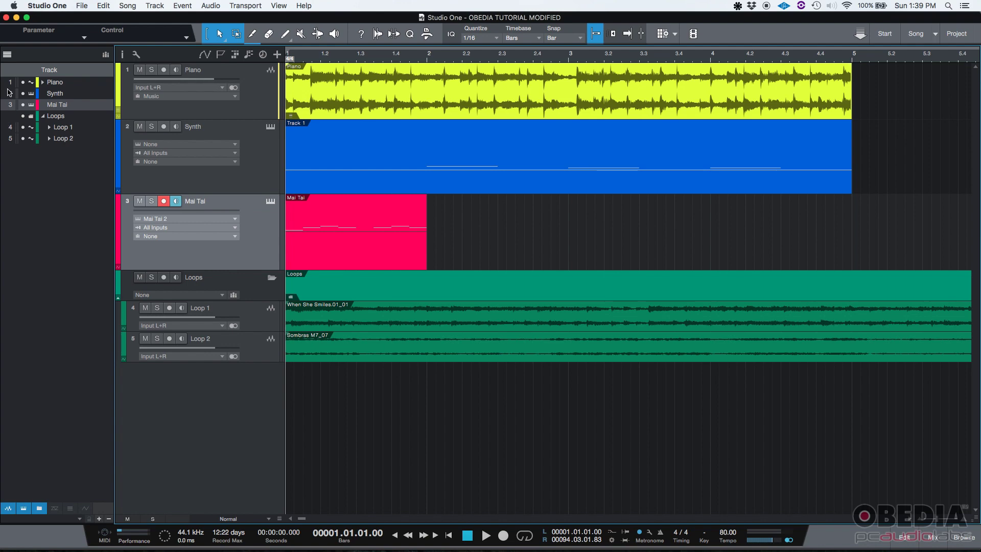
click(9, 83)
click(10, 93)
click(10, 104)
click(11, 84)
click(10, 94)
click(11, 105)
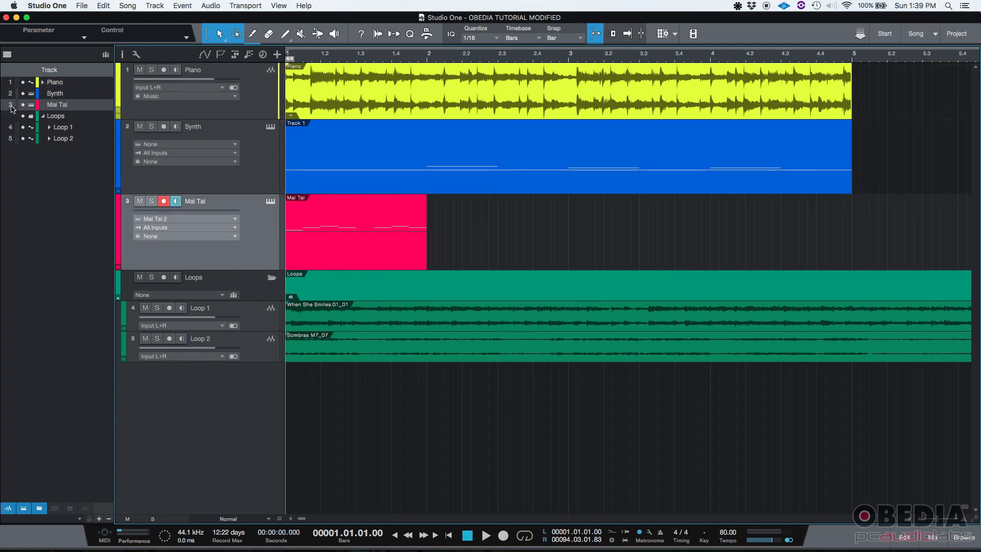
click(254, 103)
click(247, 166)
click(251, 227)
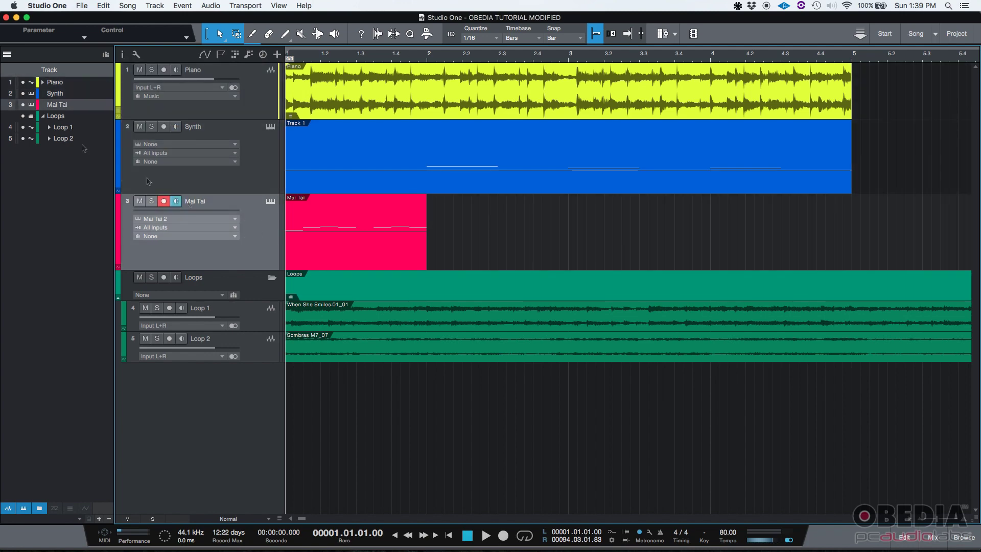
click(10, 83)
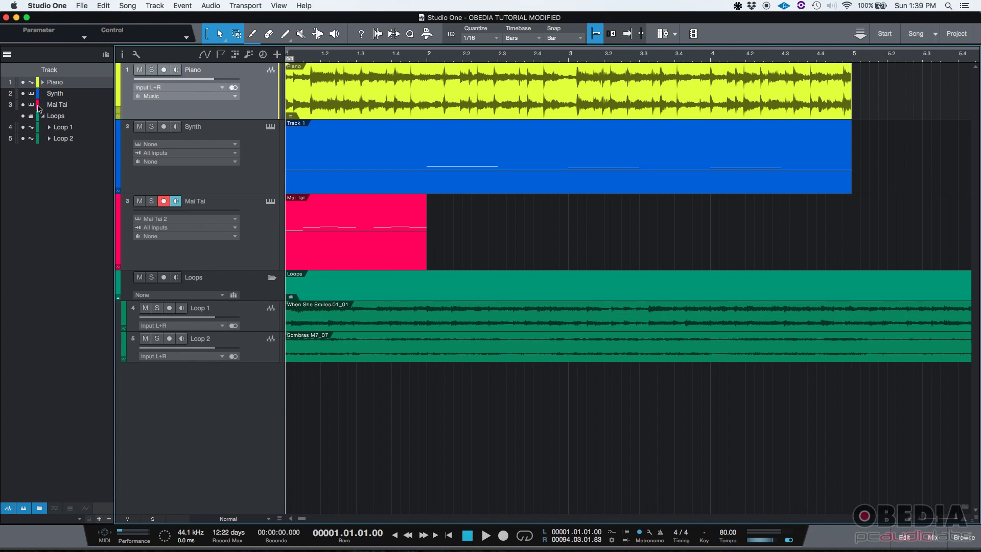
click(39, 108)
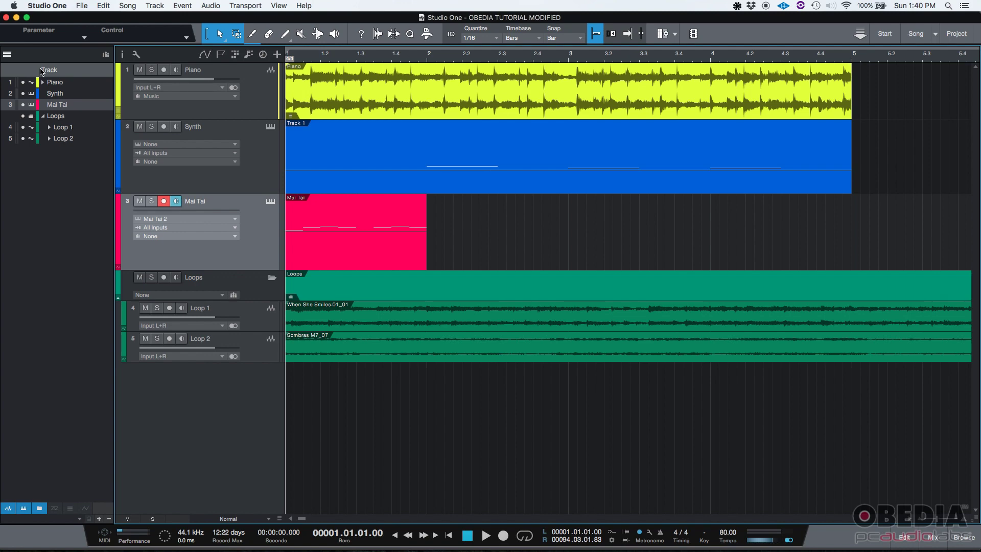
click(32, 83)
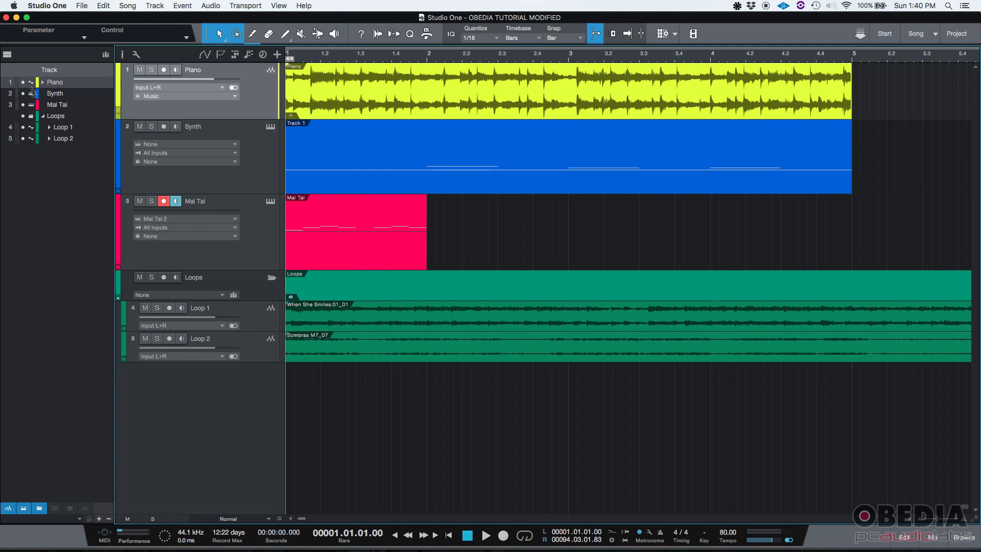
Alternate the selection between the Synth and Mai Tai rows in the Track List.
click(32, 95)
click(32, 106)
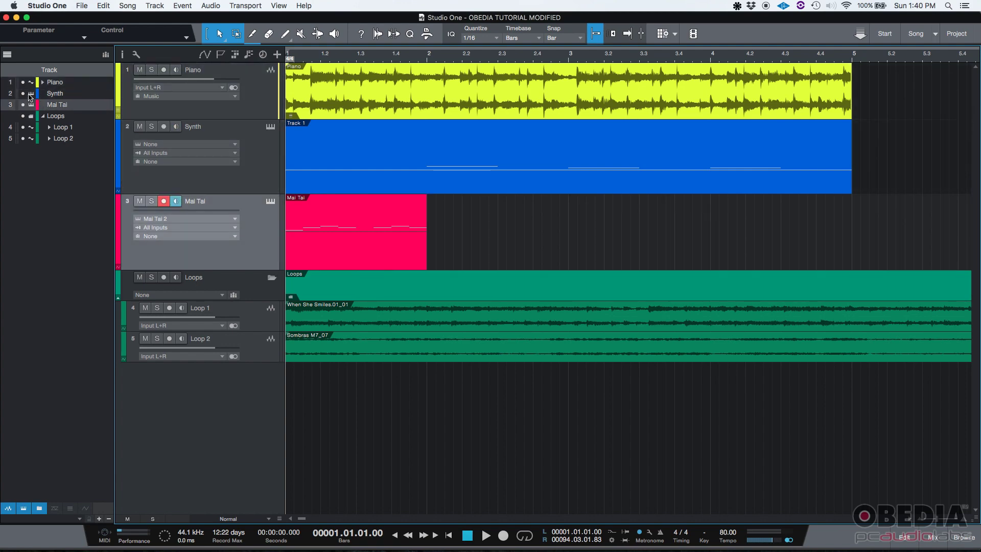
click(29, 96)
click(32, 105)
click(32, 95)
click(32, 106)
Select the Loops folder, Loop 1 and Loop 2 in turn, ending with Loop 1 selected.
click(30, 119)
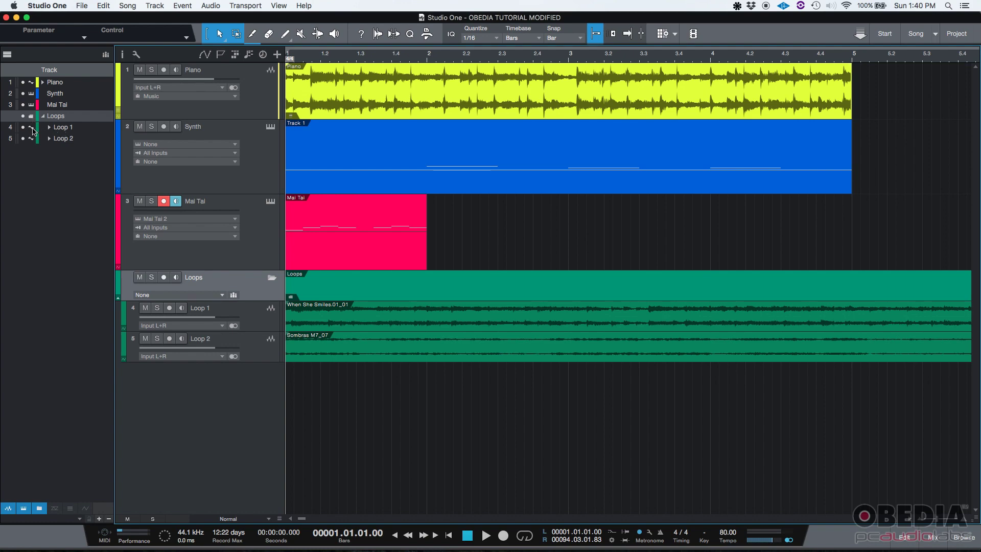
click(76, 131)
click(72, 141)
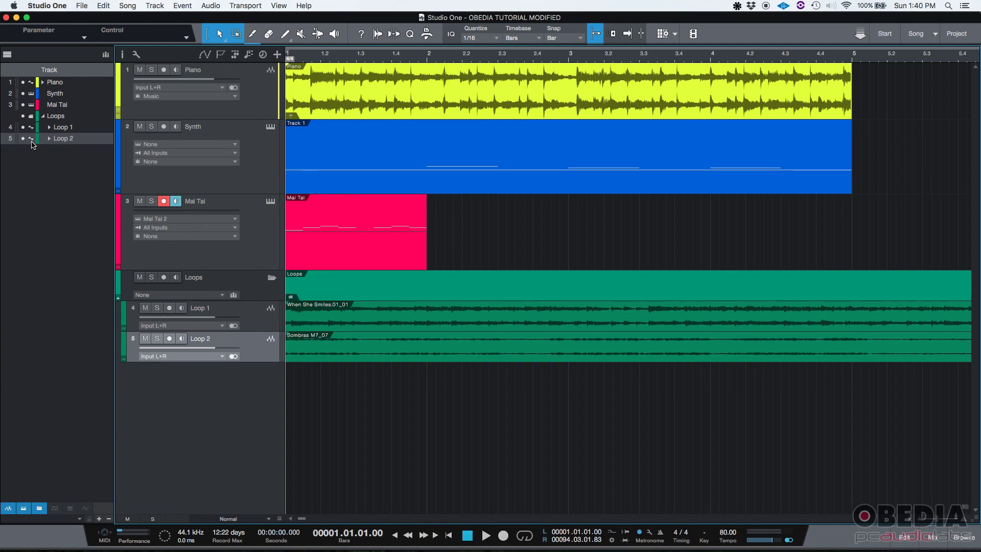
click(53, 117)
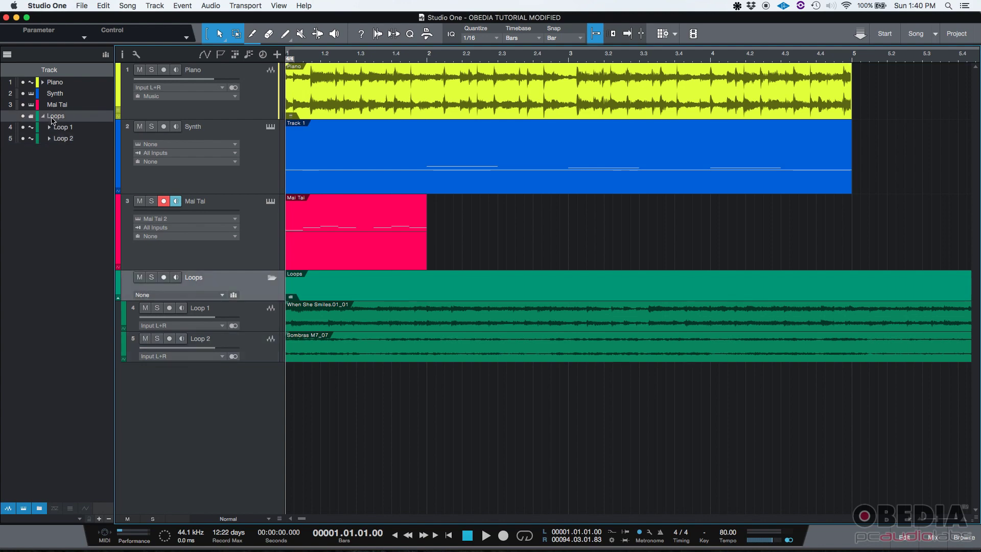
click(59, 127)
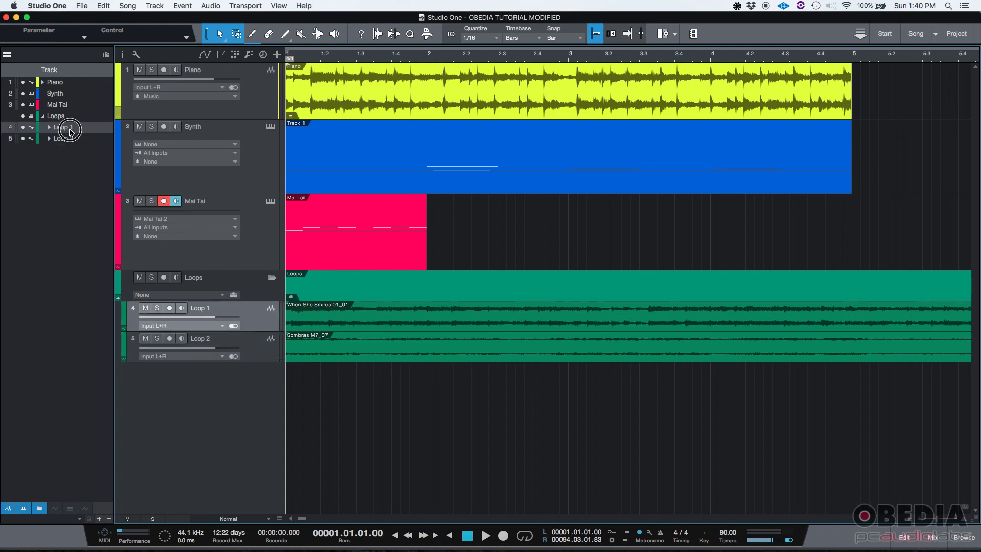
click(79, 140)
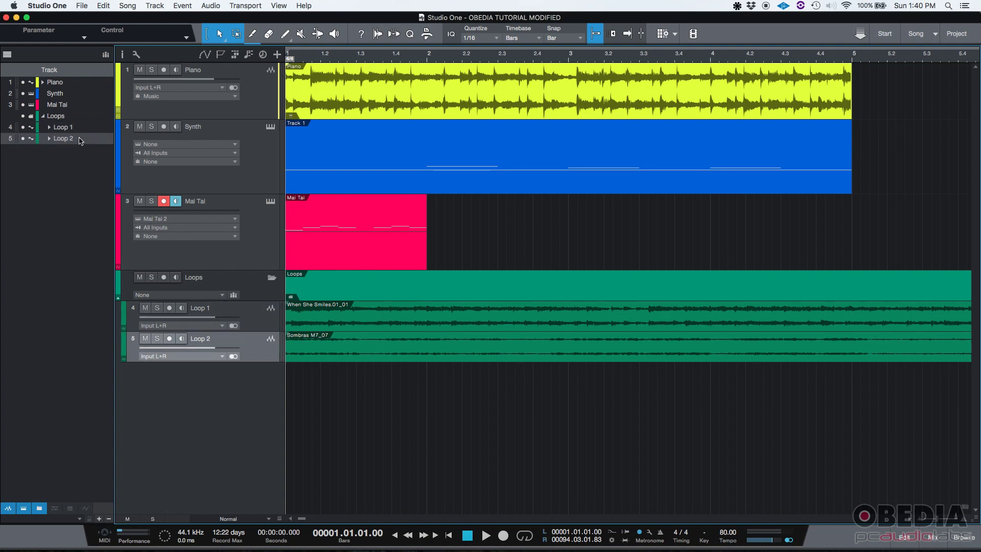
click(82, 131)
click(79, 141)
click(71, 131)
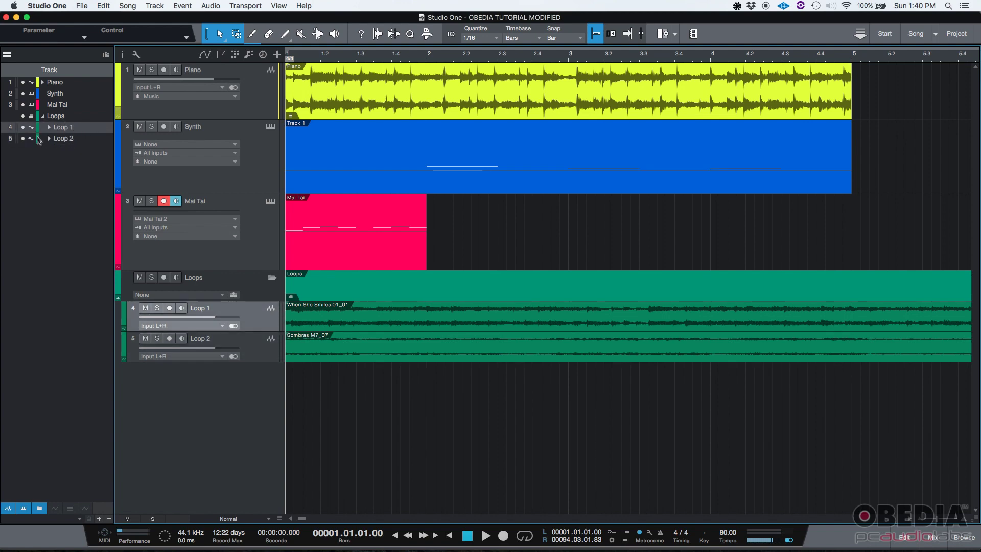
click(23, 83)
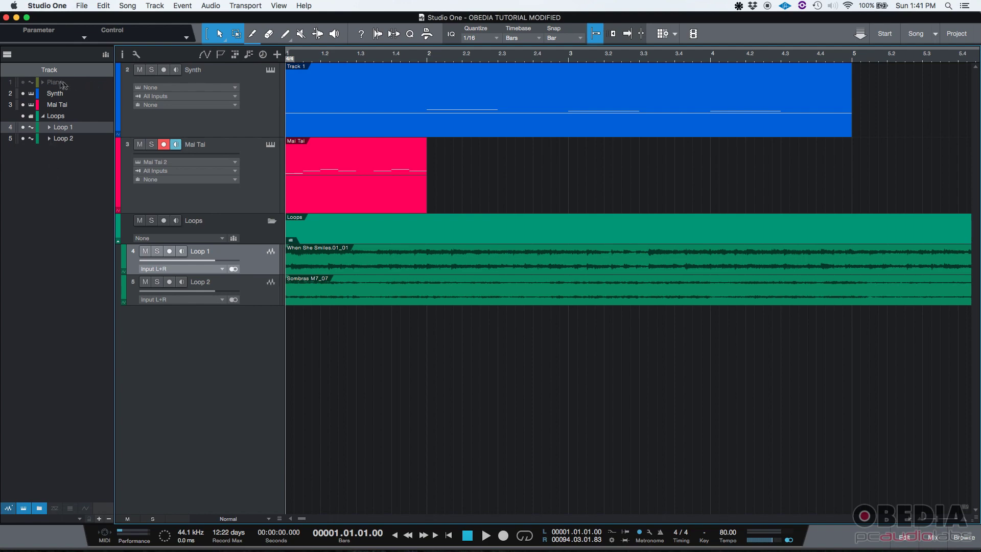
click(23, 82)
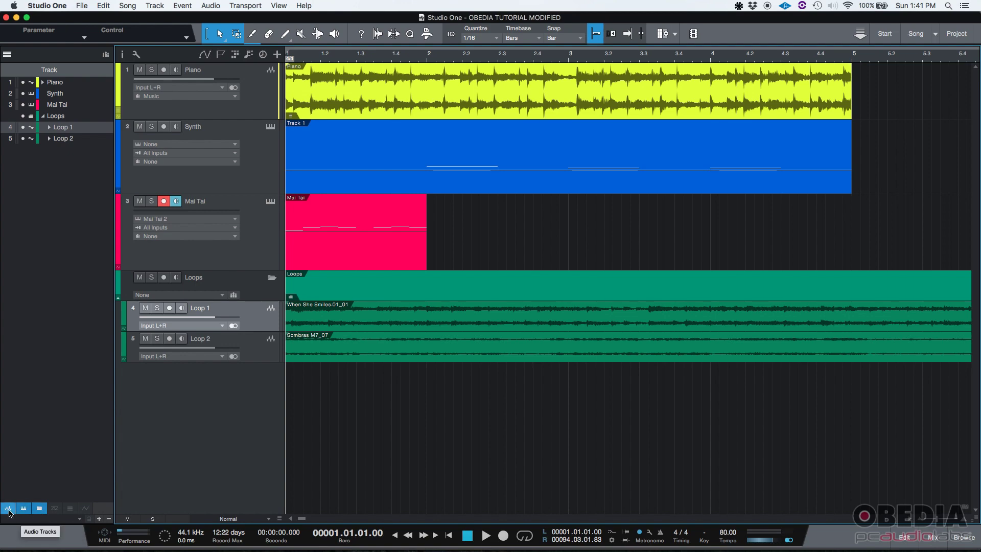
click(8, 508)
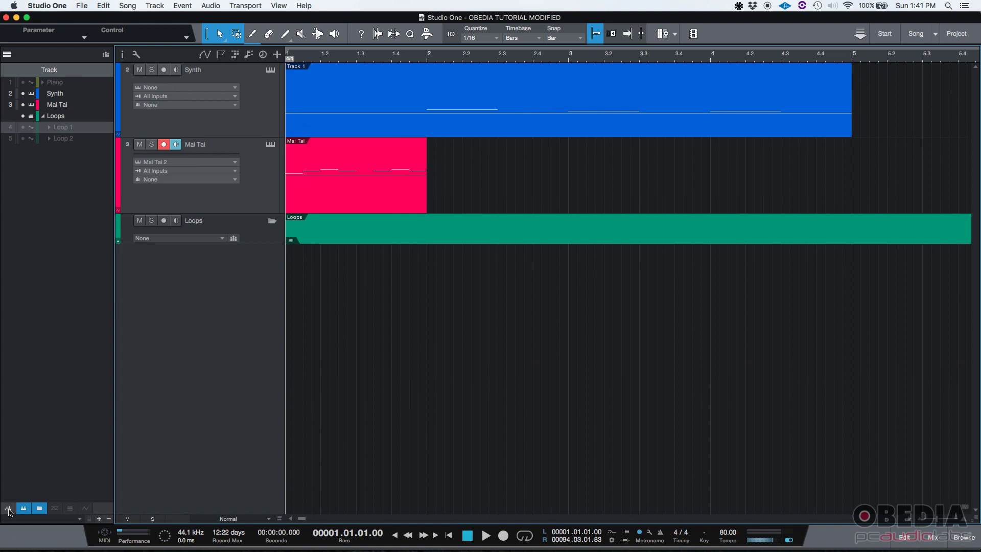
click(8, 508)
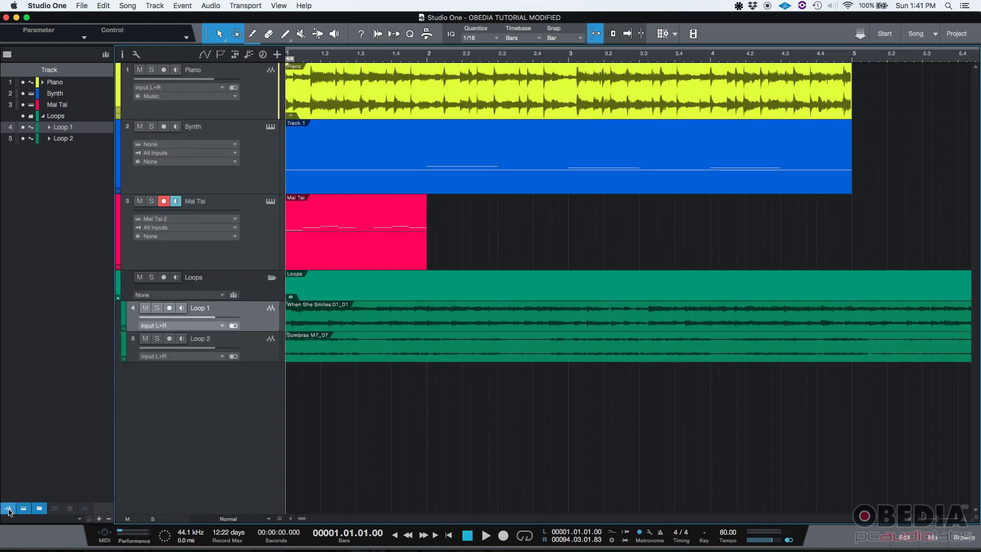
click(8, 508)
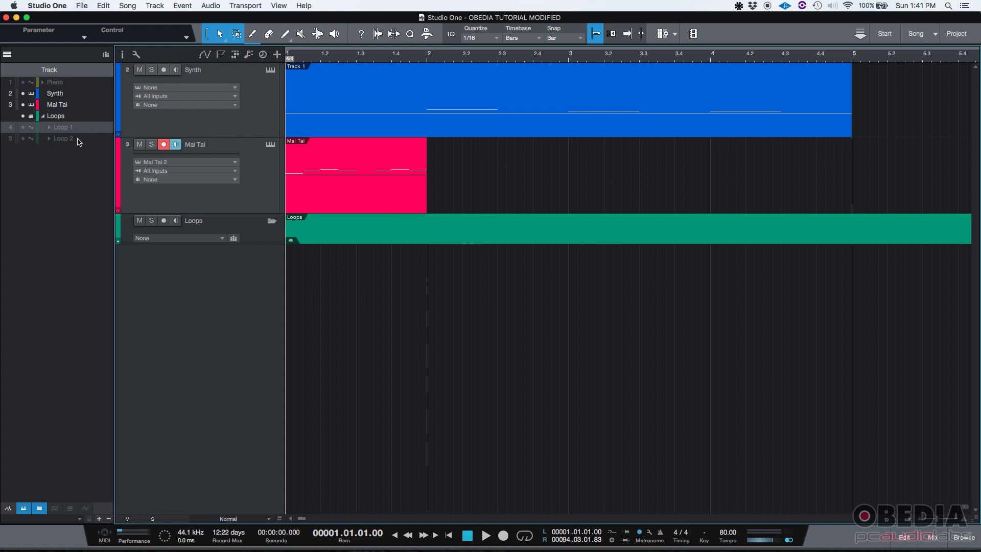
click(8, 508)
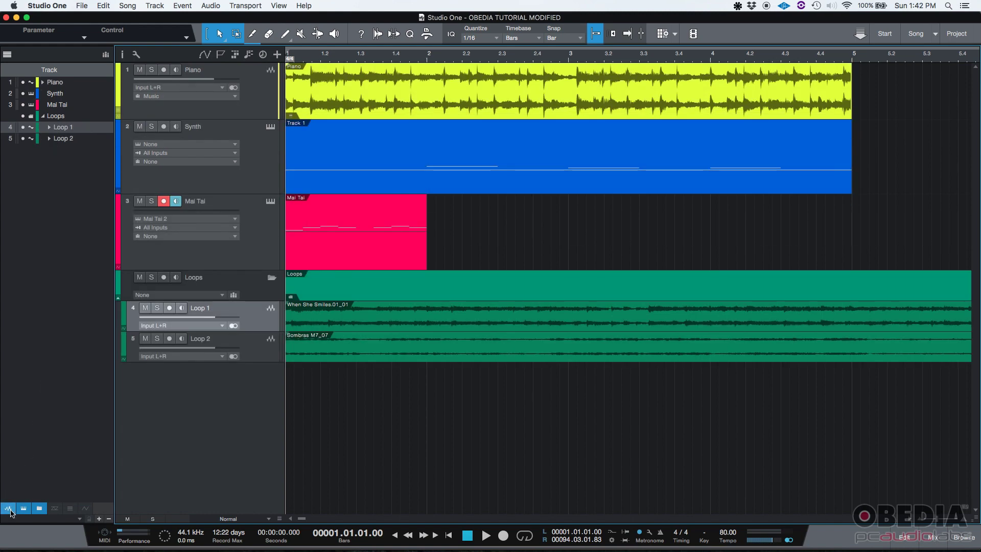
click(23, 81)
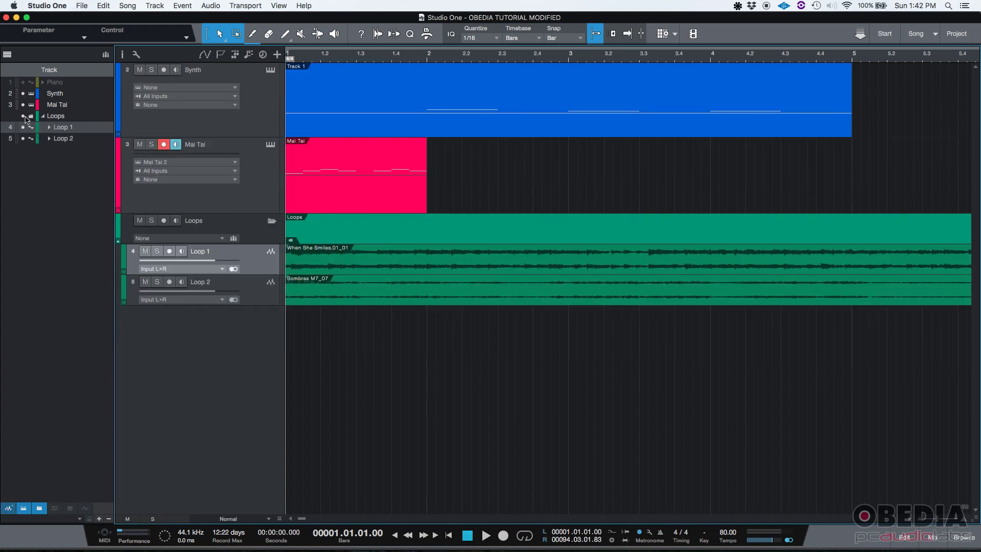
click(23, 127)
click(22, 138)
click(23, 138)
click(23, 127)
click(23, 83)
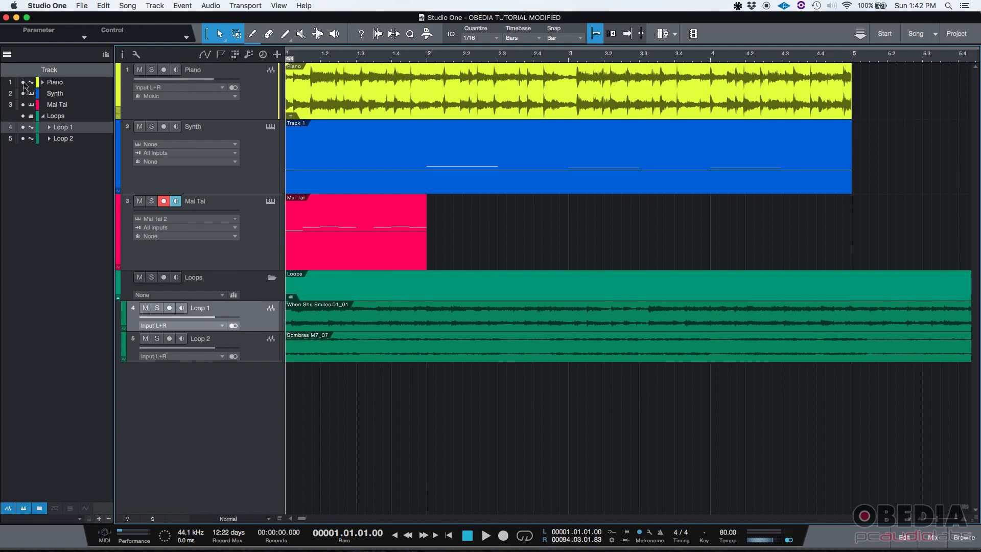
click(24, 508)
click(23, 509)
click(40, 508)
click(40, 508)
Switch with Cmd+Tab to Firefox showing the OBEDIA website.
key(super+Tab)
key(super+Tab)
key(super+Tab)
key(super+Tab)
key(super+Tab)
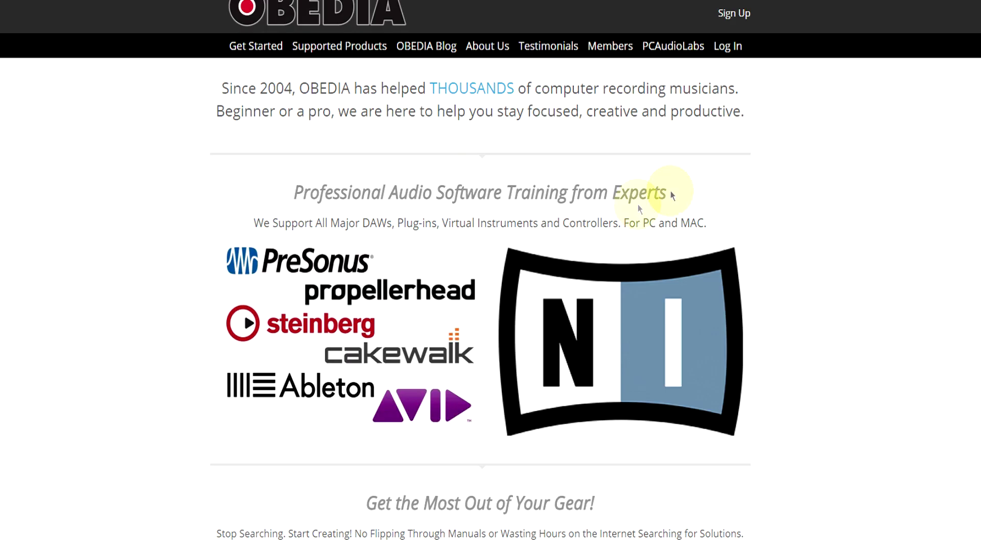
scroll(656, 193, down, 15)
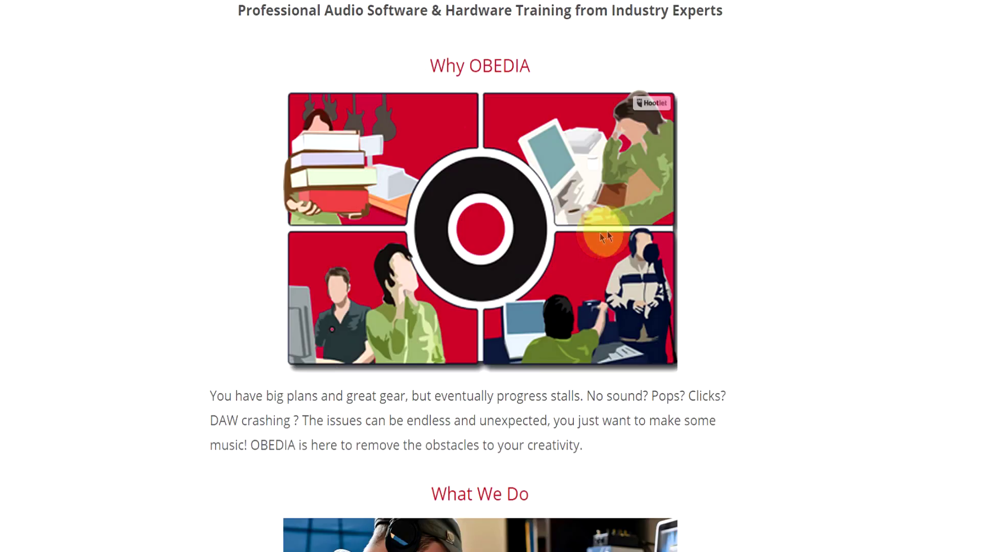
scroll(586, 241, down, 15)
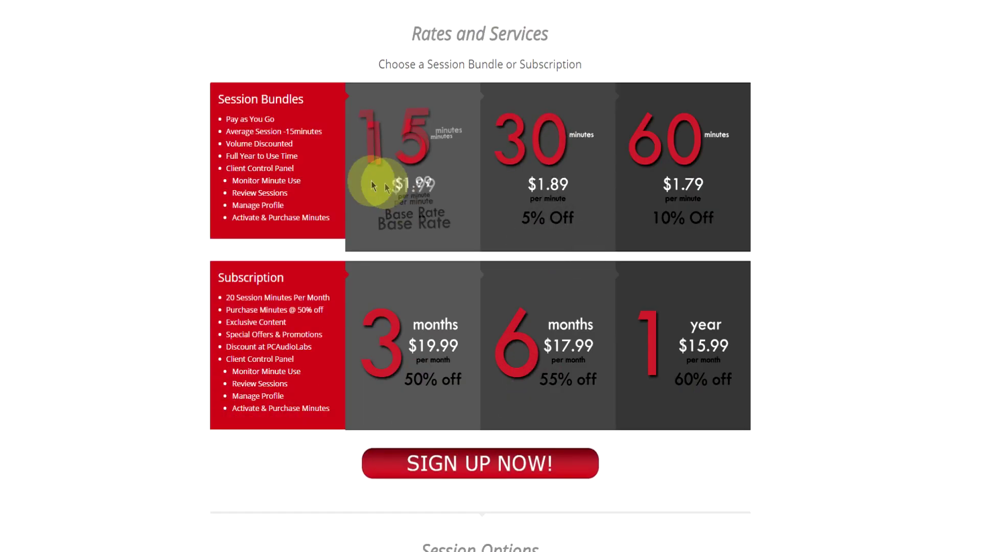
scroll(587, 353, down, 2)
click(530, 353)
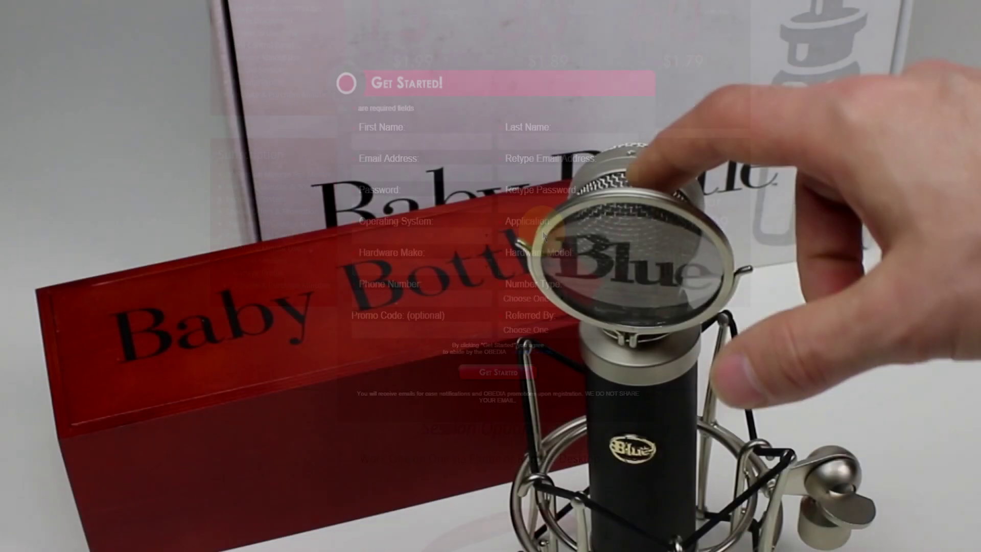